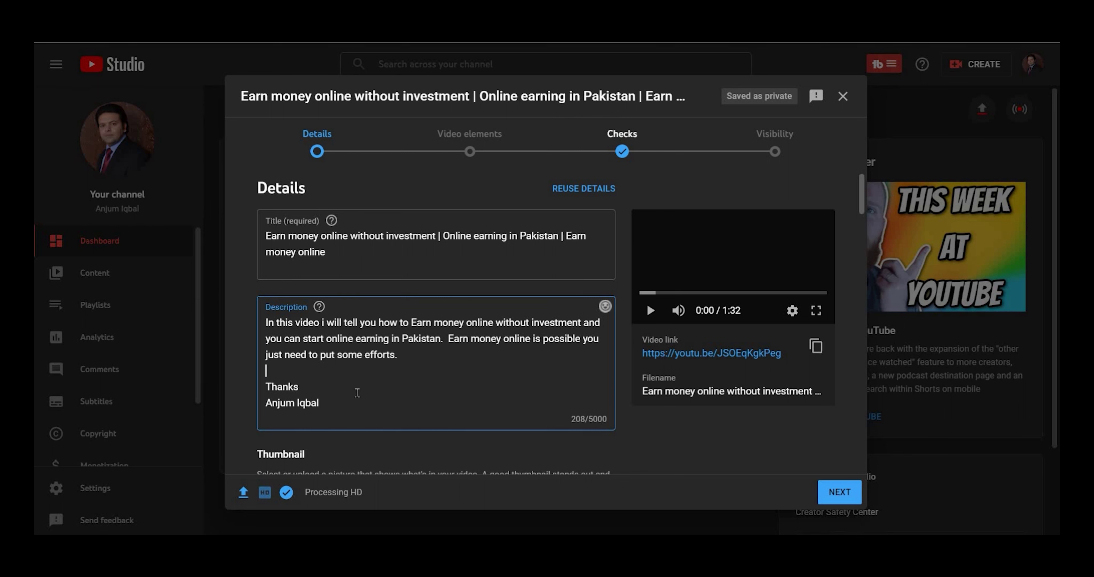
drag(283, 355, 321, 404)
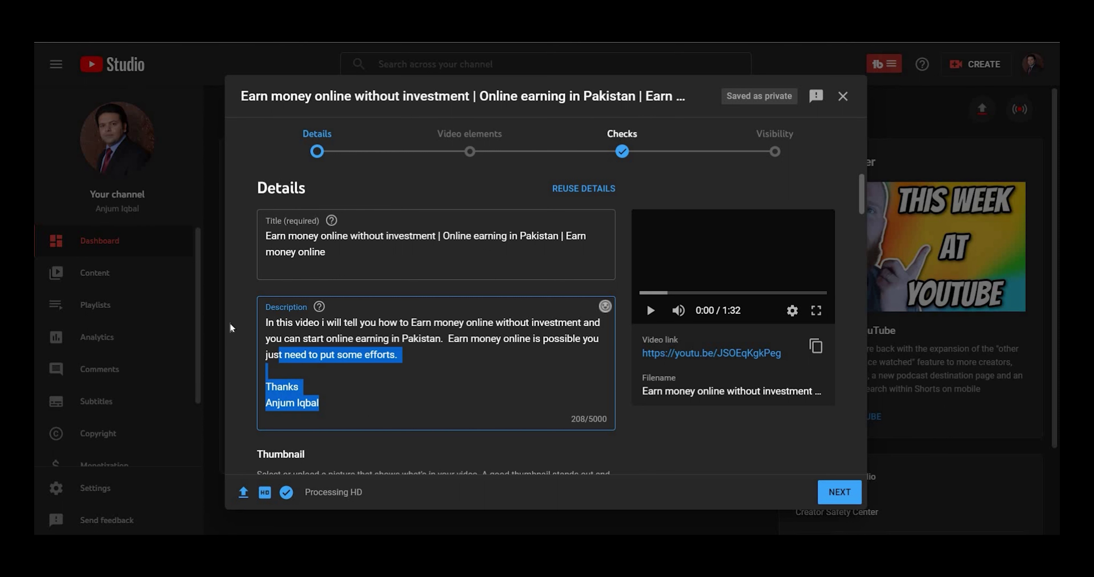
key(ctrl+a)
click(366, 378)
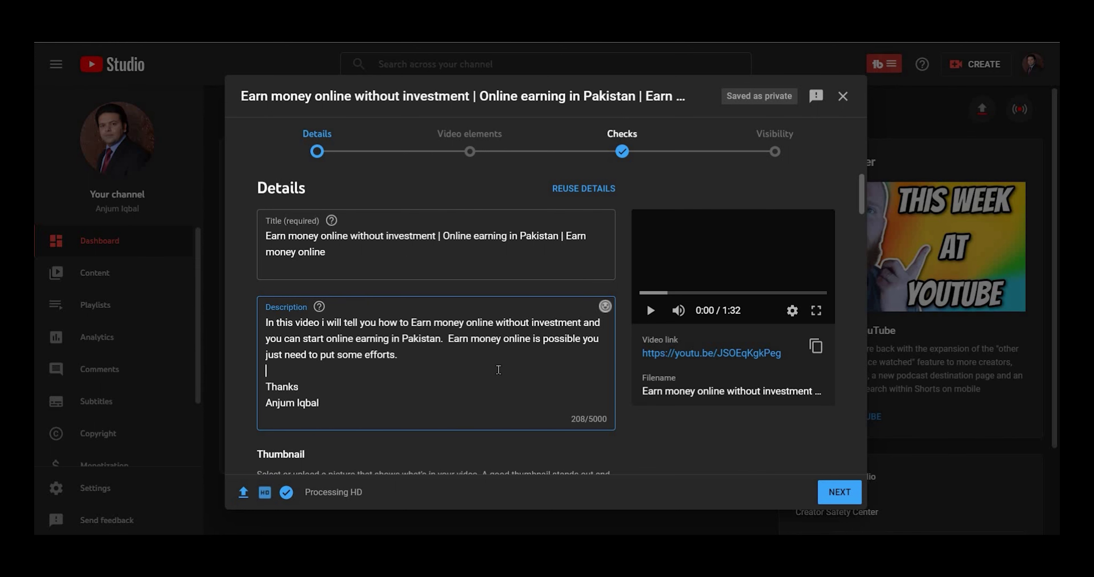
scroll(499, 370, down, 12)
scroll(467, 382, up, 9)
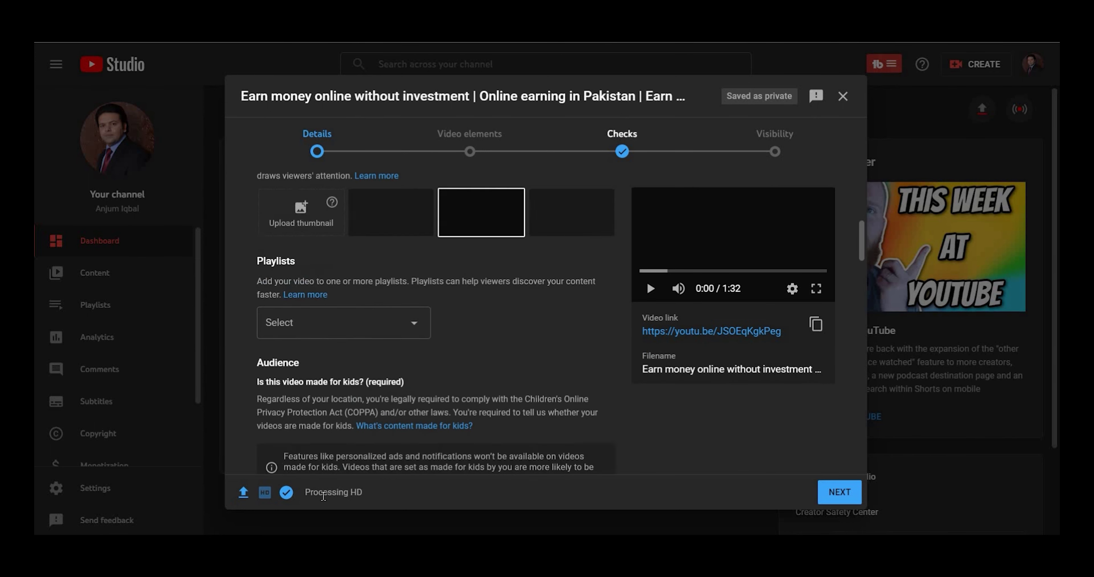
scroll(394, 406, up, 4)
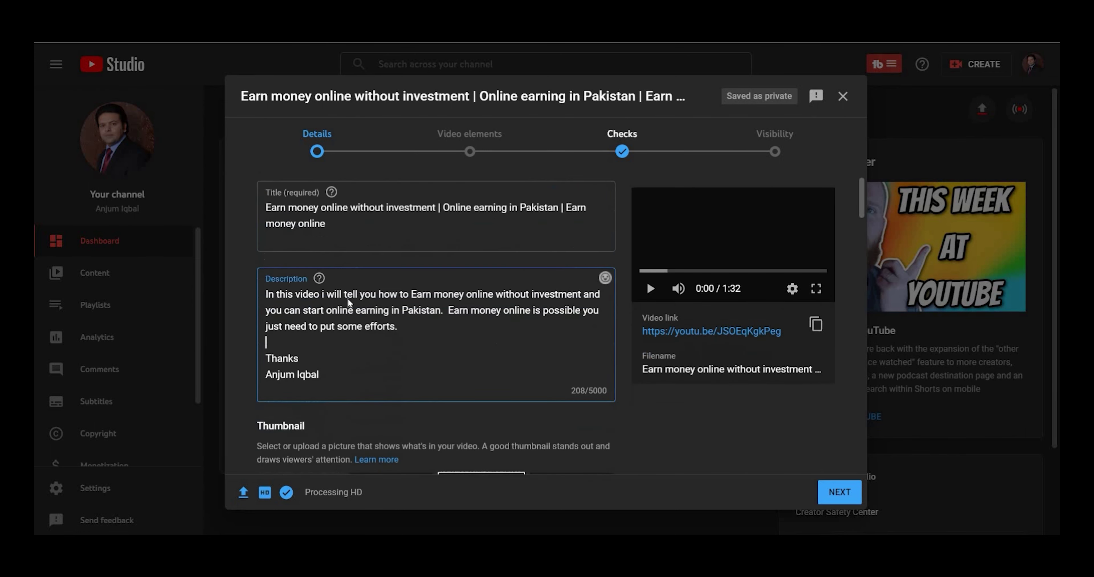
Step: Look at the thumbnail image file in the Testing for Video folder
scroll(332, 352, down, 5)
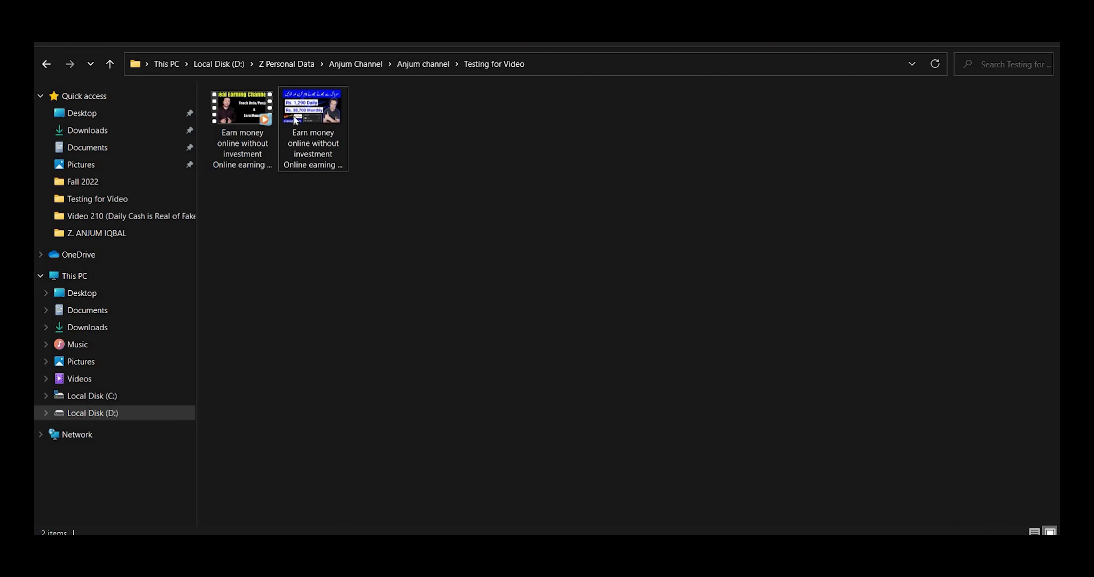
click(297, 133)
click(487, 484)
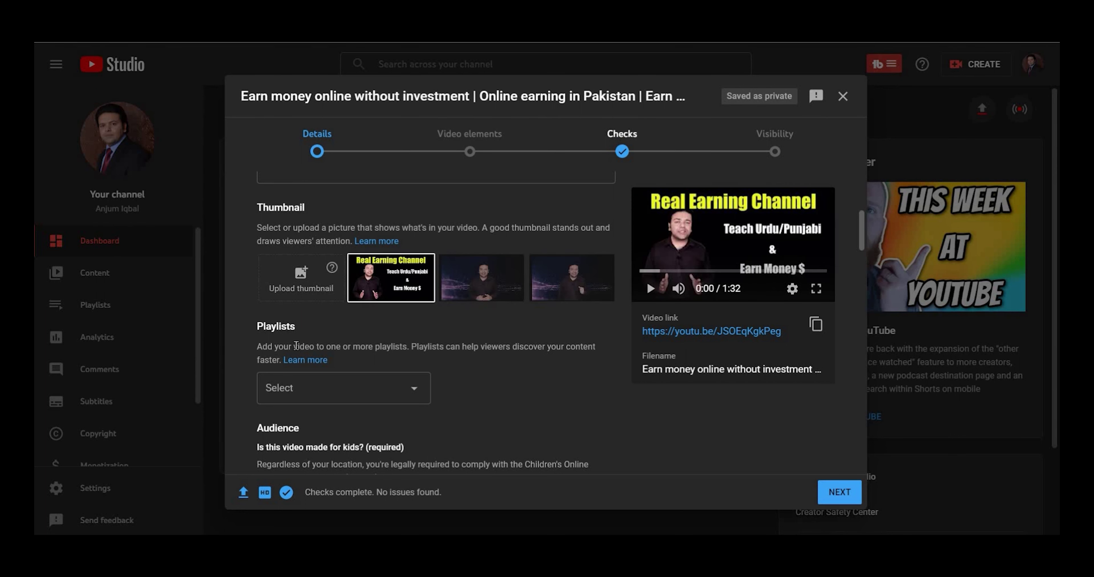
Step: Create a playlist titled "Online Earning" and add the video to it
click(413, 392)
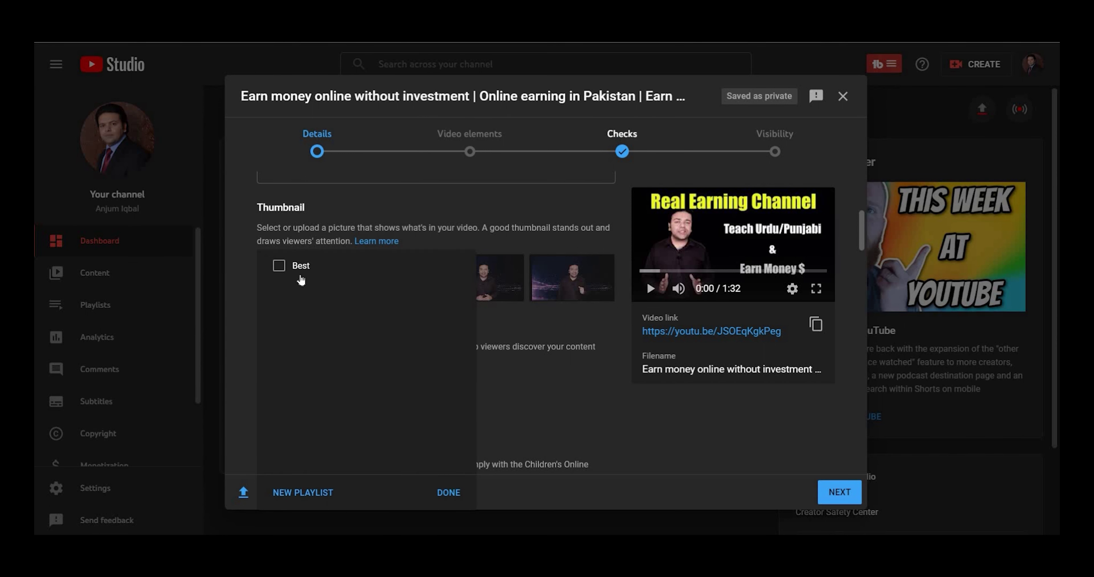
click(294, 494)
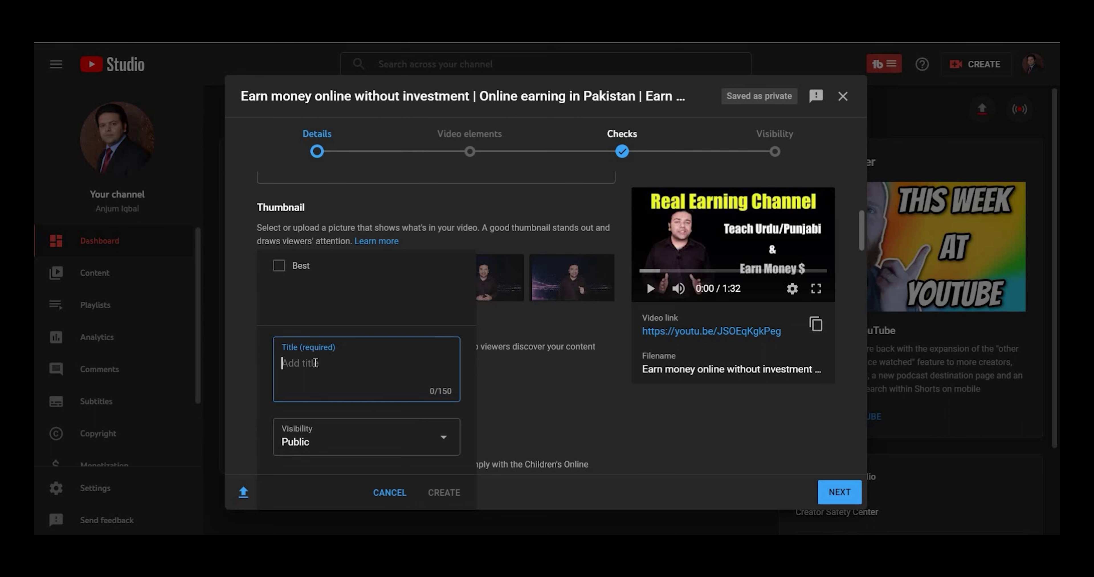
text(Online Earning)
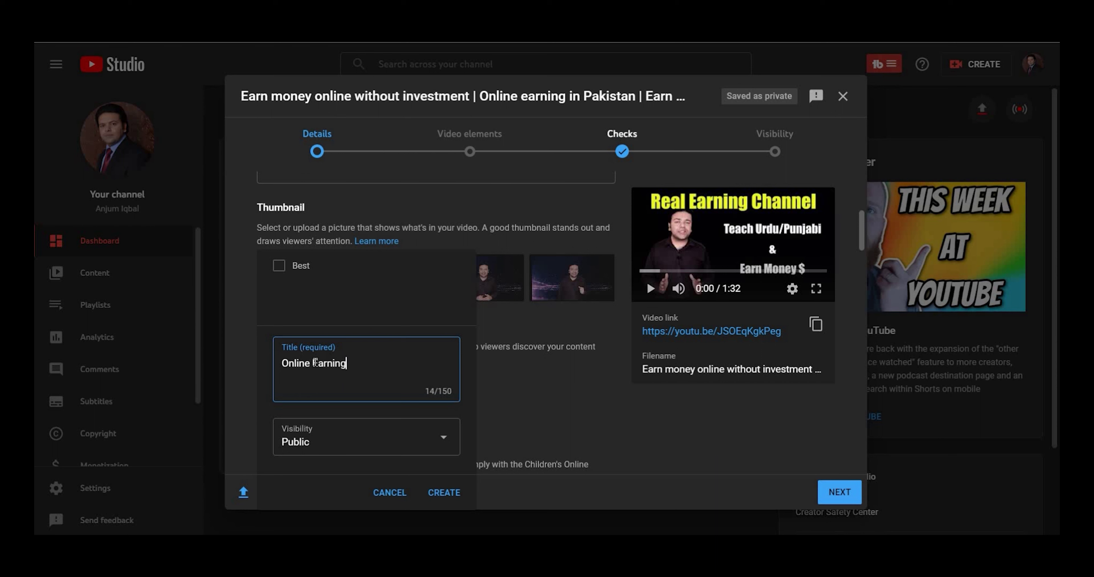
click(447, 495)
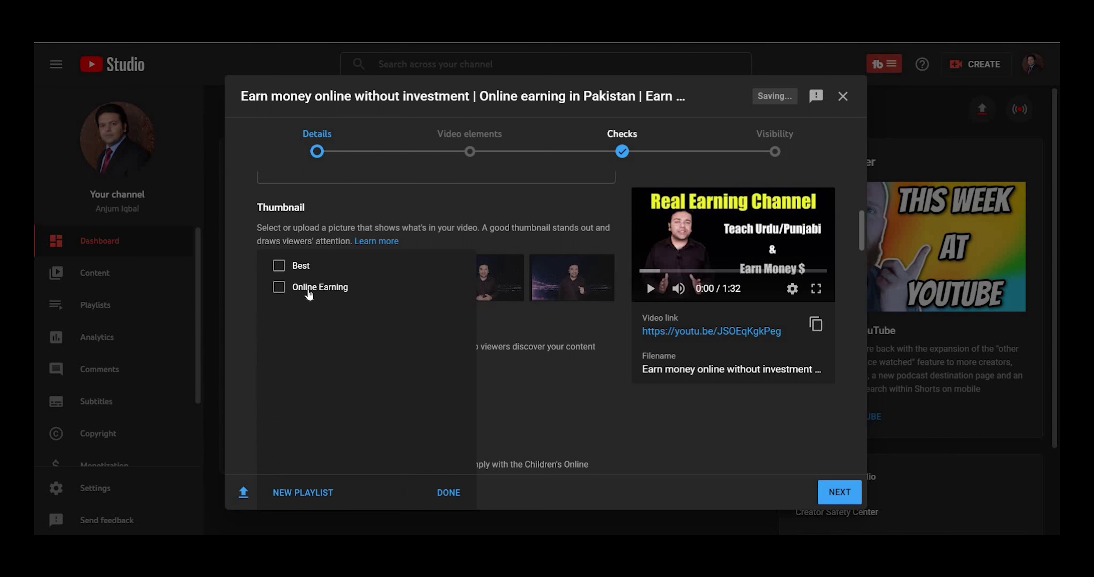
click(278, 289)
click(477, 465)
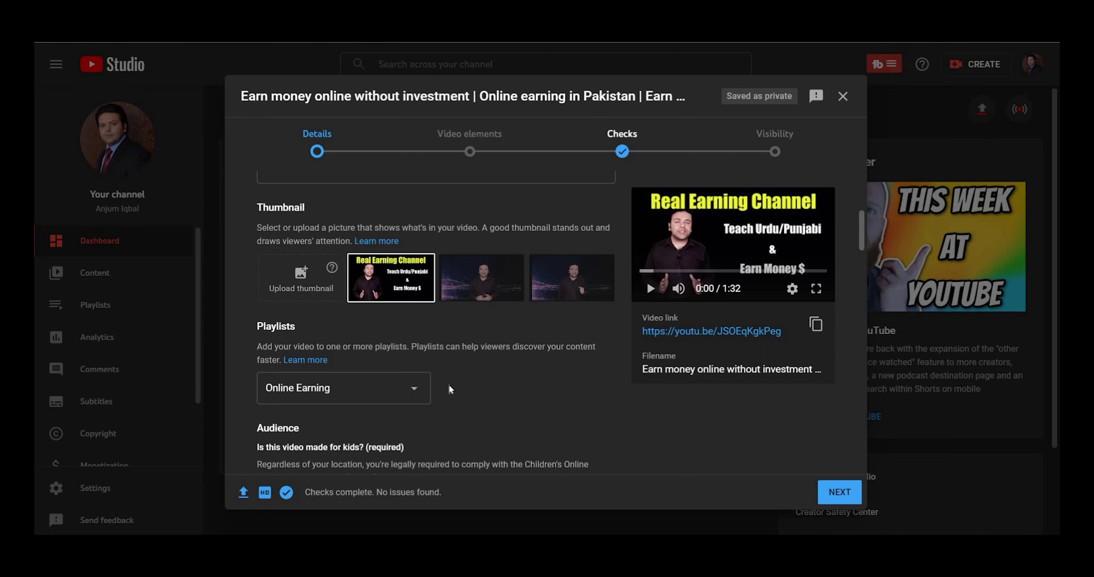
Step: Set the video's audience to "No, it's not made for kids"
scroll(449, 384, down, 5)
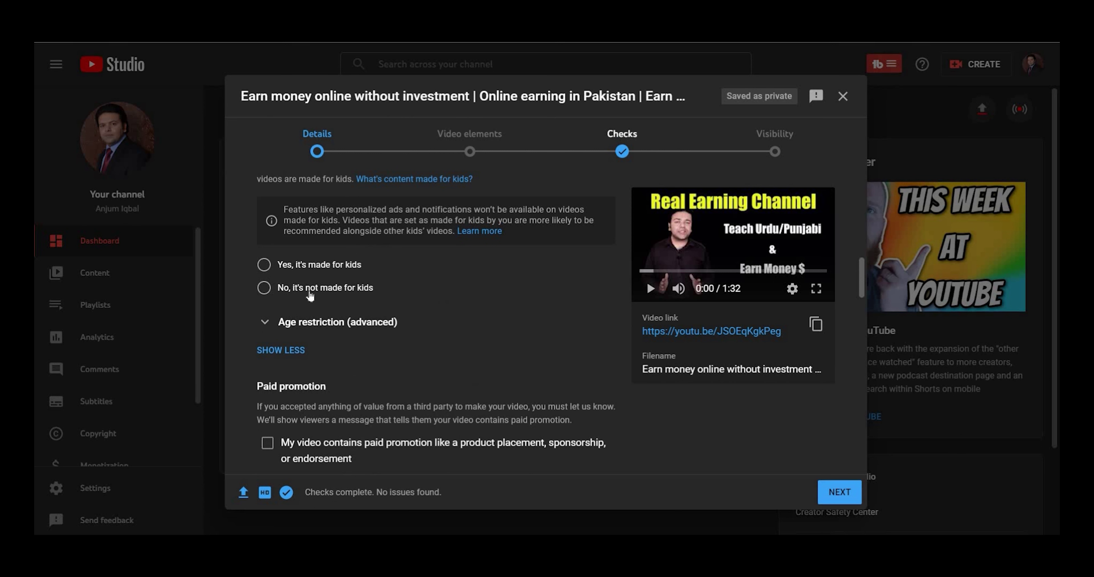
click(271, 291)
click(285, 265)
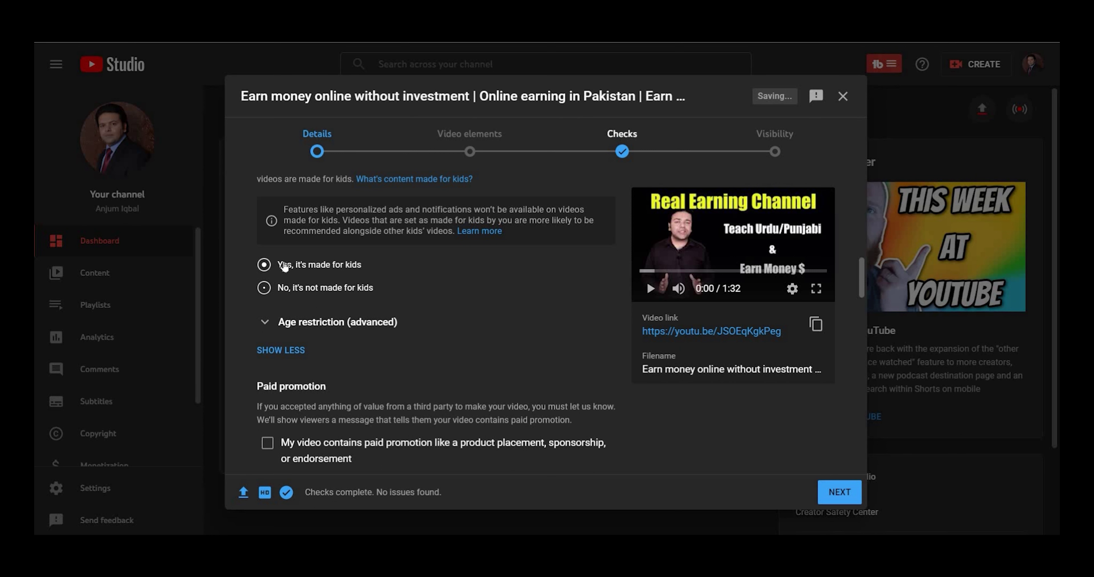
click(291, 289)
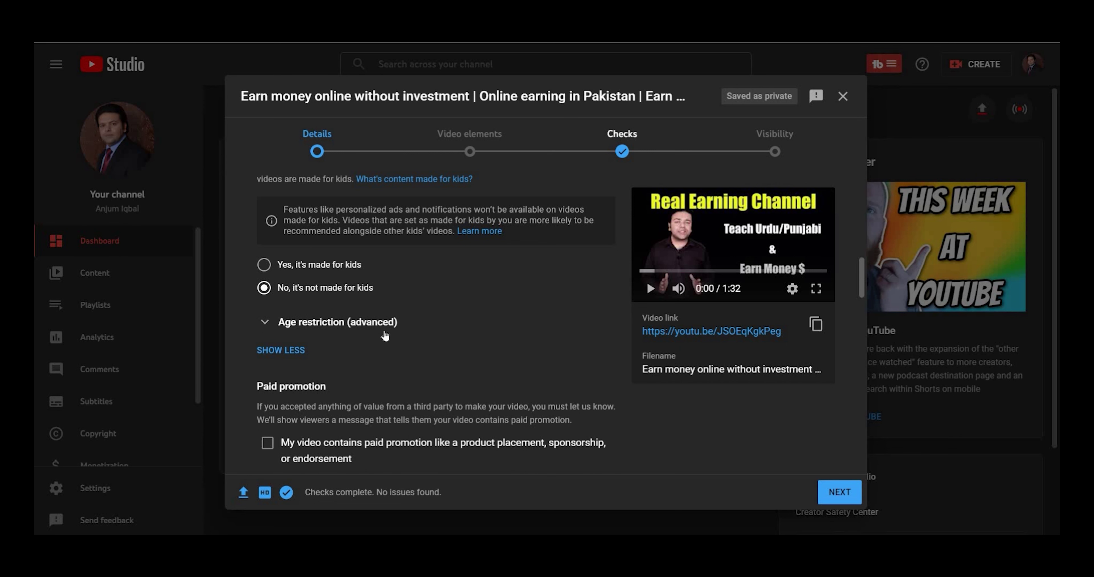
Step: Add the title phrase "Earn money online without investment" as the video's first tag
scroll(861, 273, up, 3)
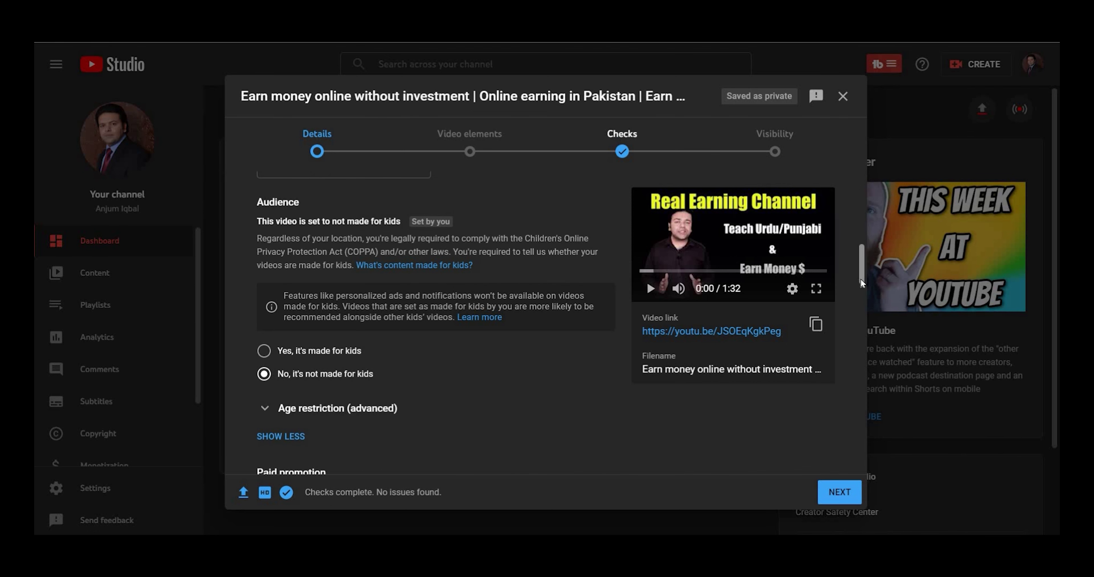
scroll(864, 300, down, 2)
scroll(864, 299, down, 12)
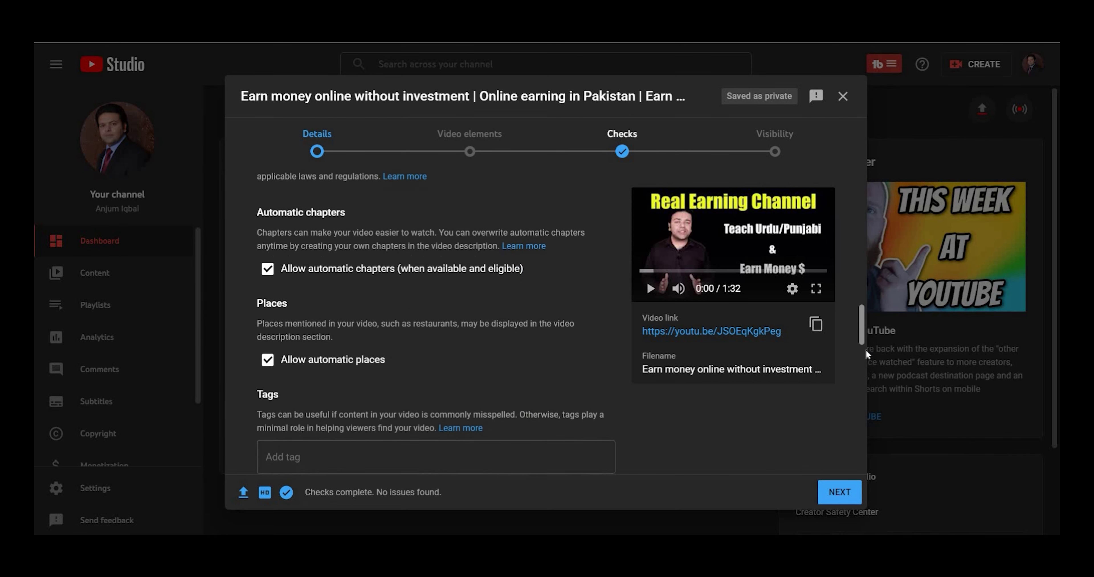
scroll(866, 356, down, 1)
click(454, 309)
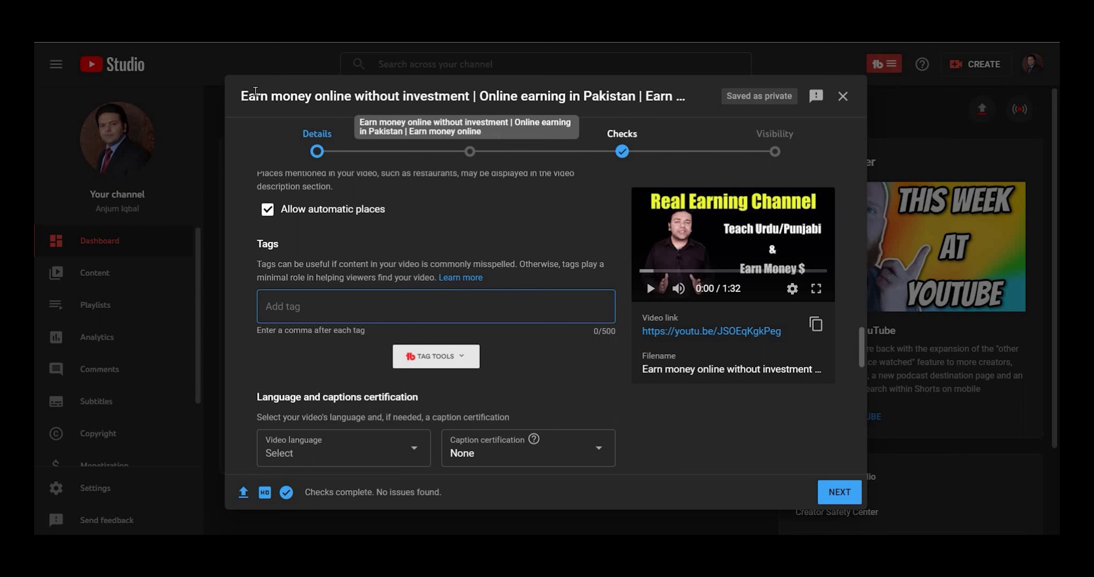
drag(242, 96, 472, 96)
key(ctrl+c)
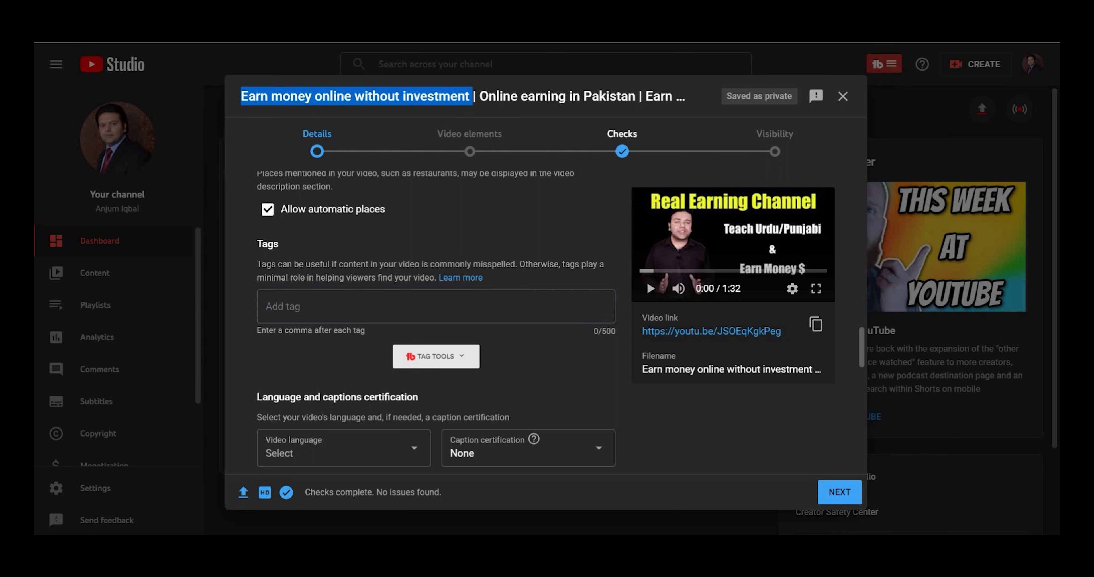
click(310, 314)
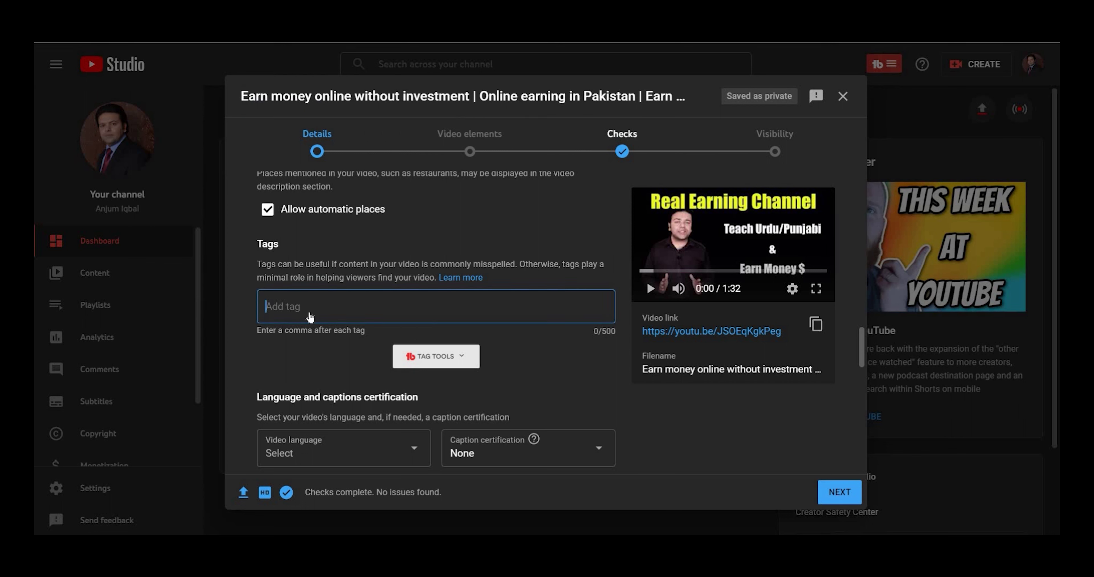
key(ctrl+v)
key(Return)
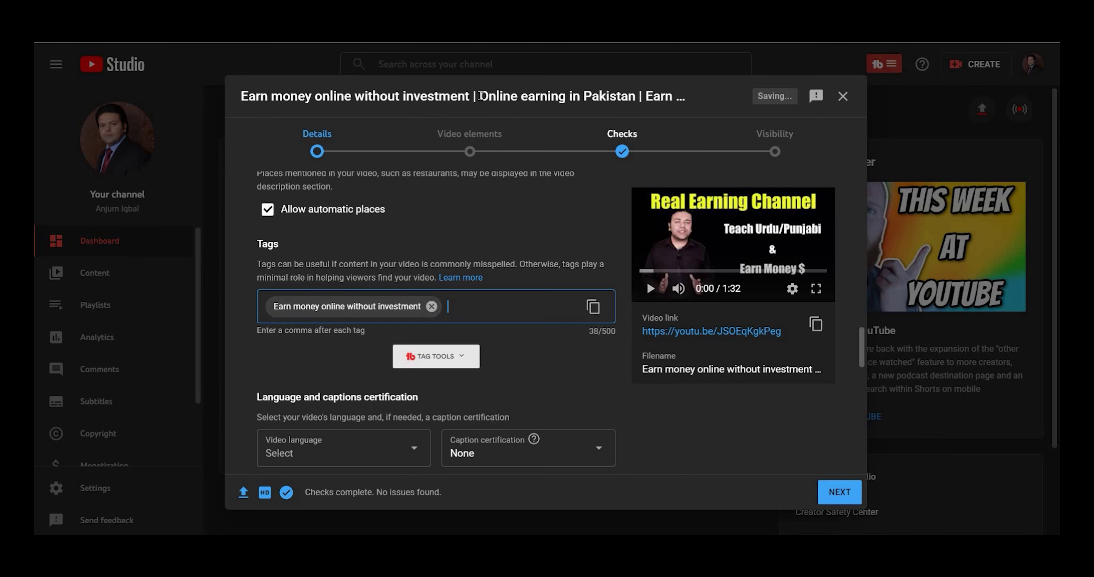
Step: Copy "Online earning in Pakistan" from the video title and add it as a tag
scroll(606, 232, up, 15)
drag(443, 236, 558, 236)
key(ctrl+c)
scroll(468, 317, down, 10)
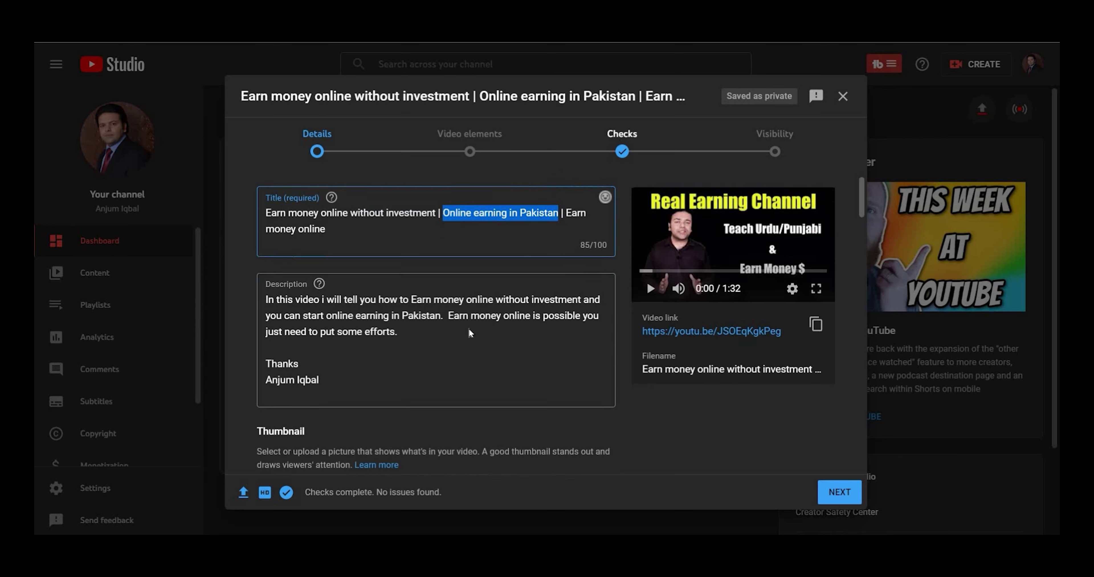
key(ctrl+v)
key(Return)
Step: Copy "Earn money online" from the end of the video title and add it as a tag
scroll(513, 235, up, 15)
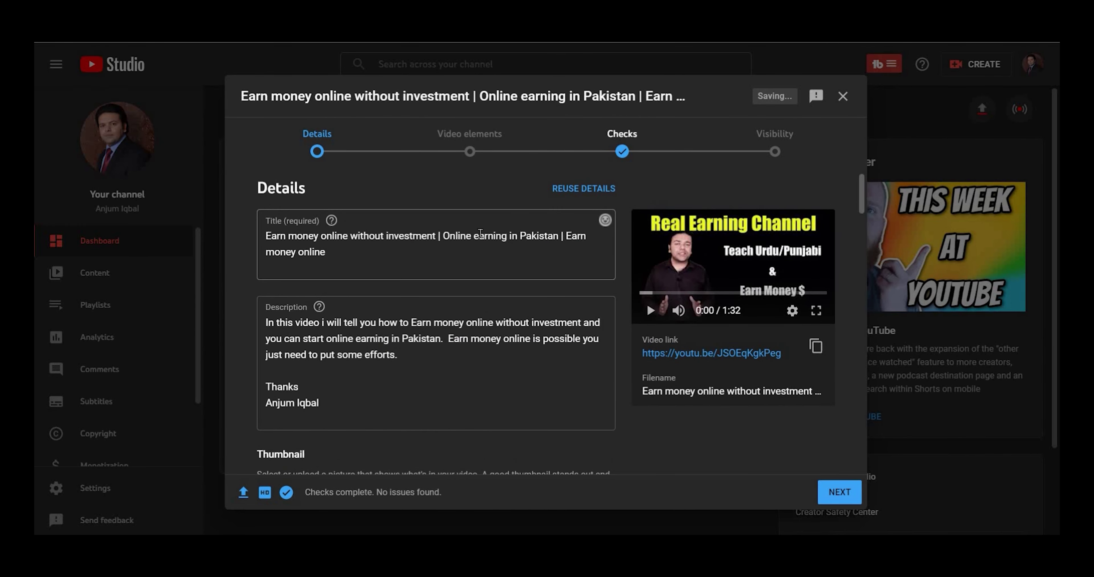
drag(566, 236, 586, 254)
key(ctrl+c)
scroll(448, 262, down, 10)
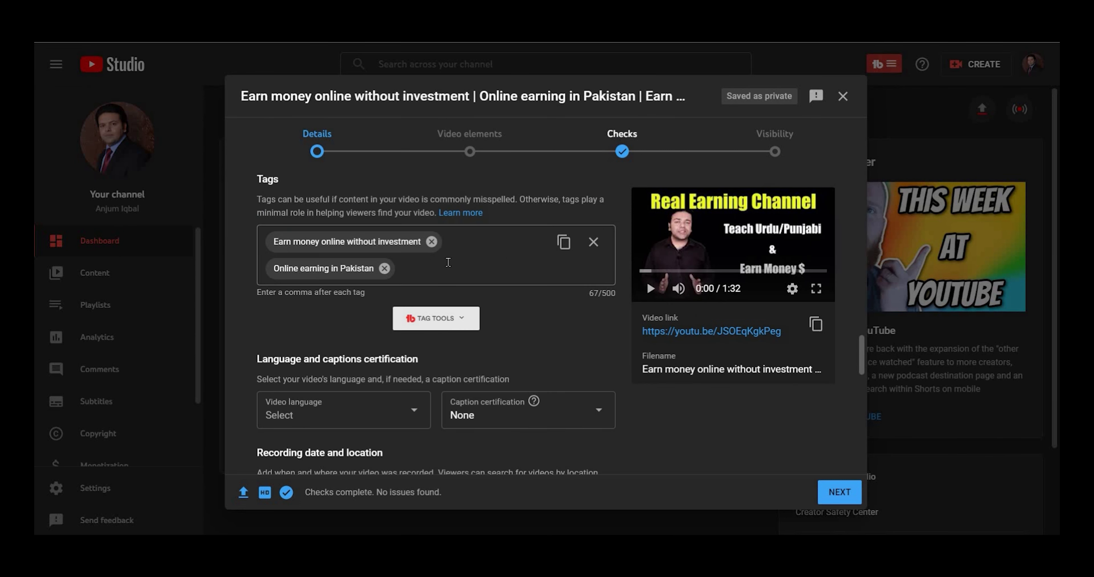
key(ctrl+v)
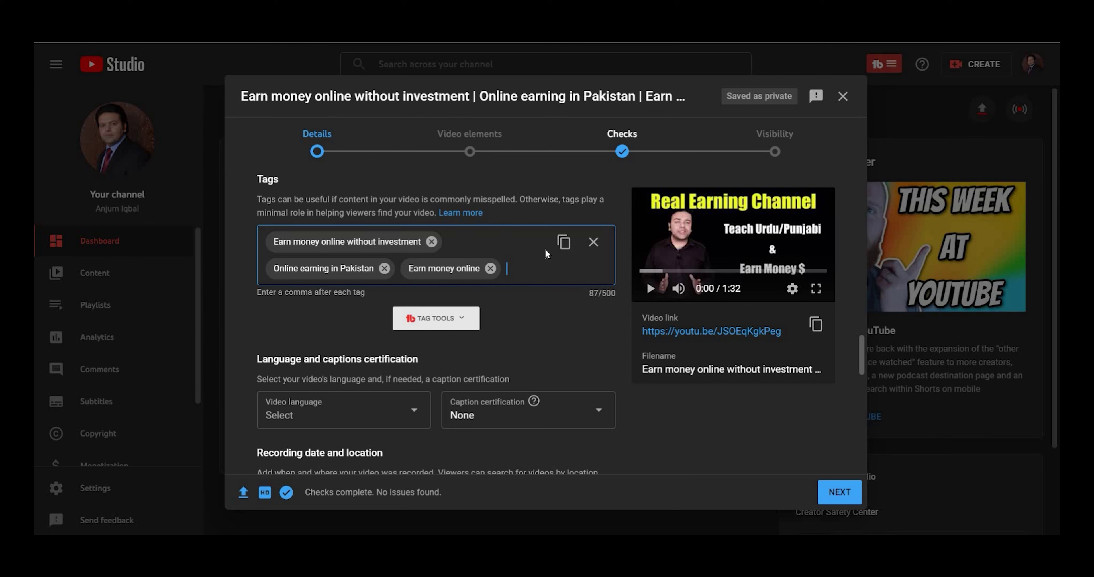
Step: Set the video language to Urdu and the caption certification to "This content has never aired on television in the U.S."
scroll(544, 249, down, 4)
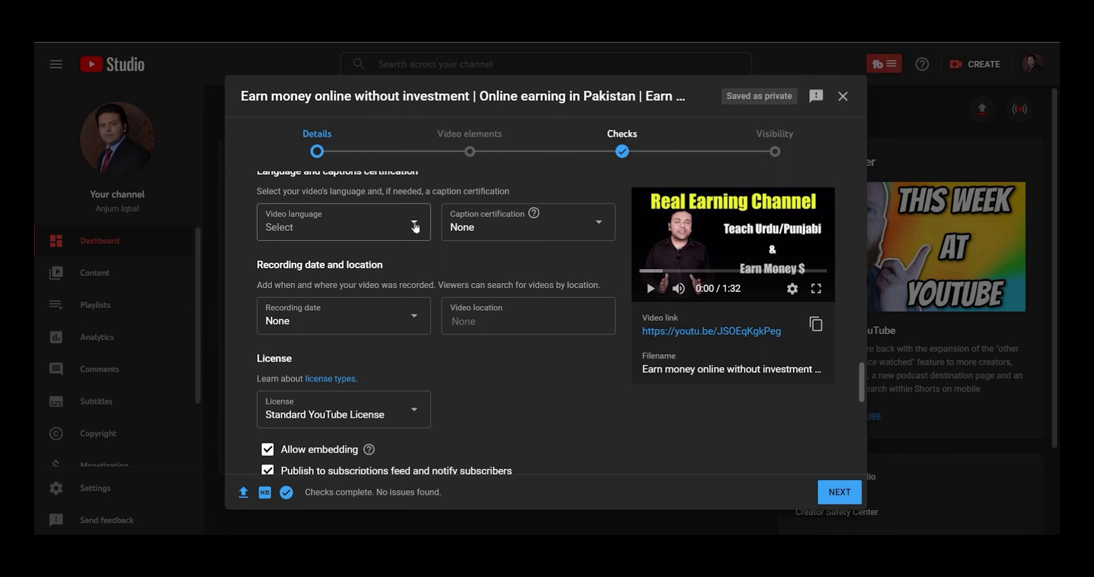
click(379, 231)
click(592, 223)
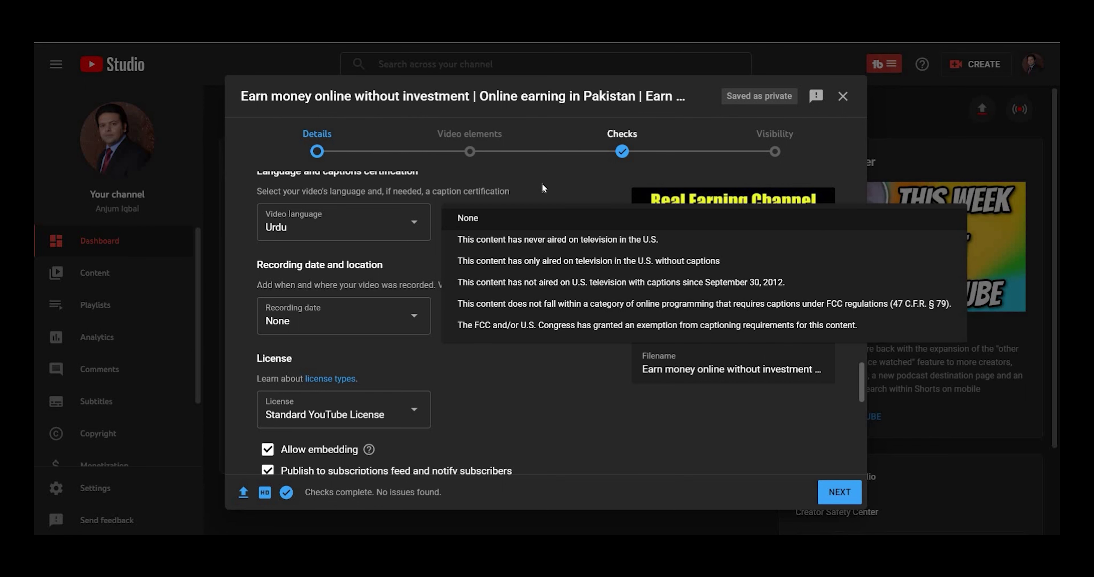
click(579, 238)
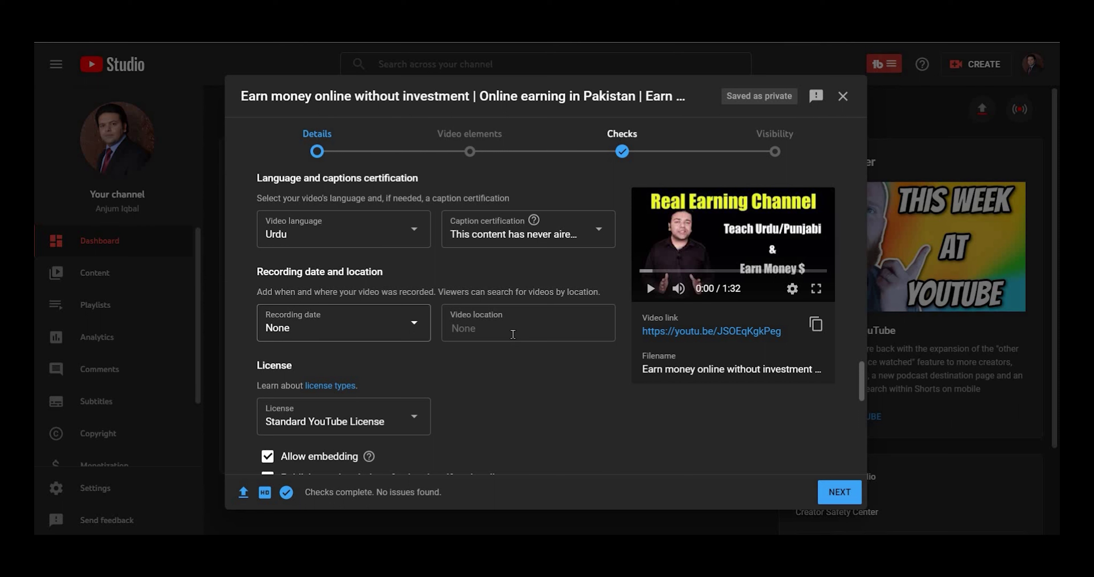
Step: Set the video's category to Science & Technology
drag(858, 374, 851, 404)
scroll(270, 339, down, 2)
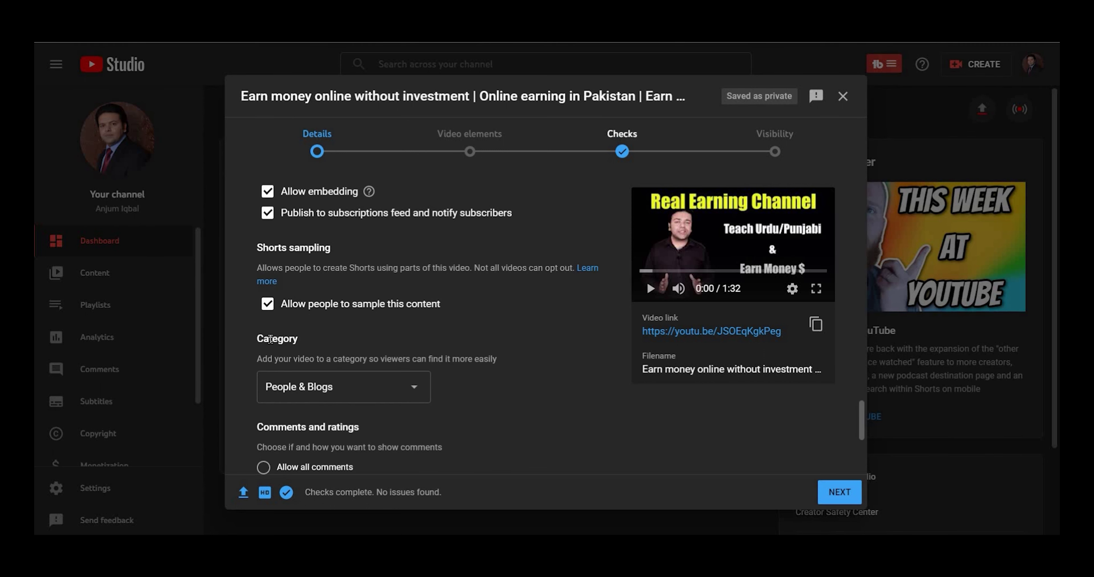
click(416, 390)
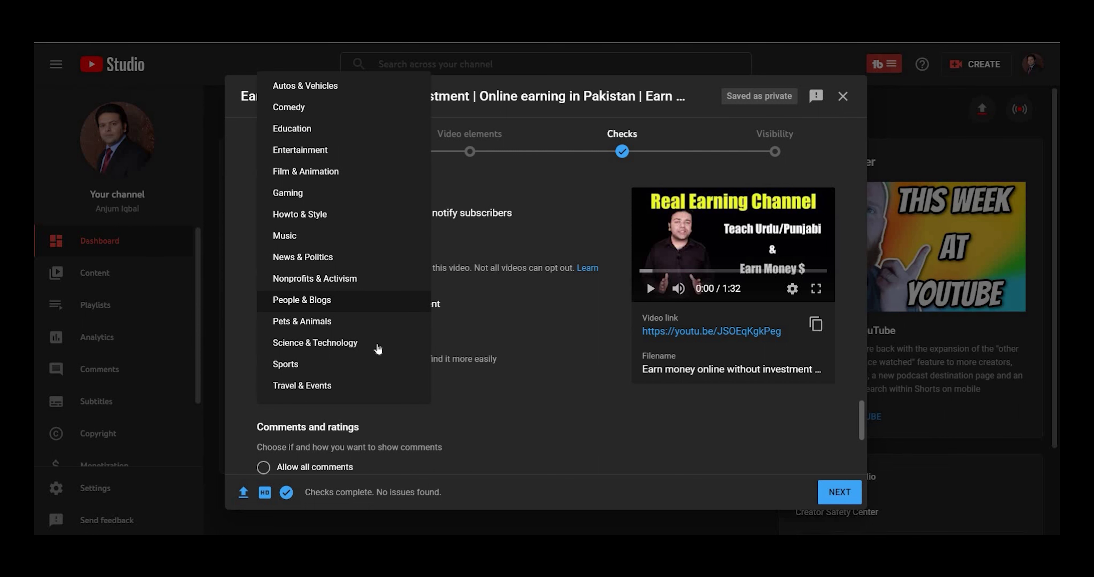
click(348, 340)
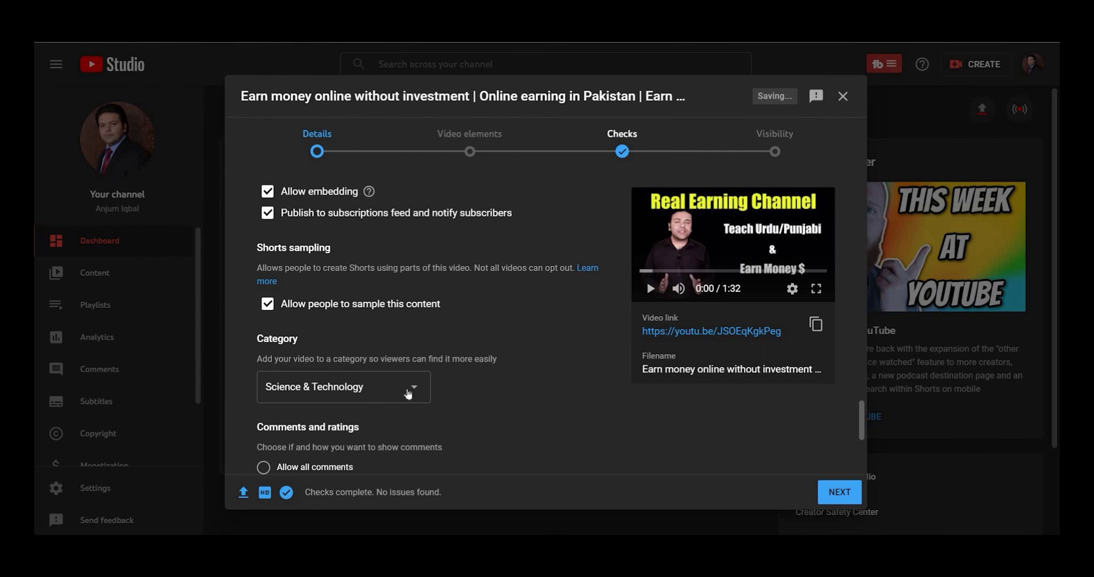
click(411, 386)
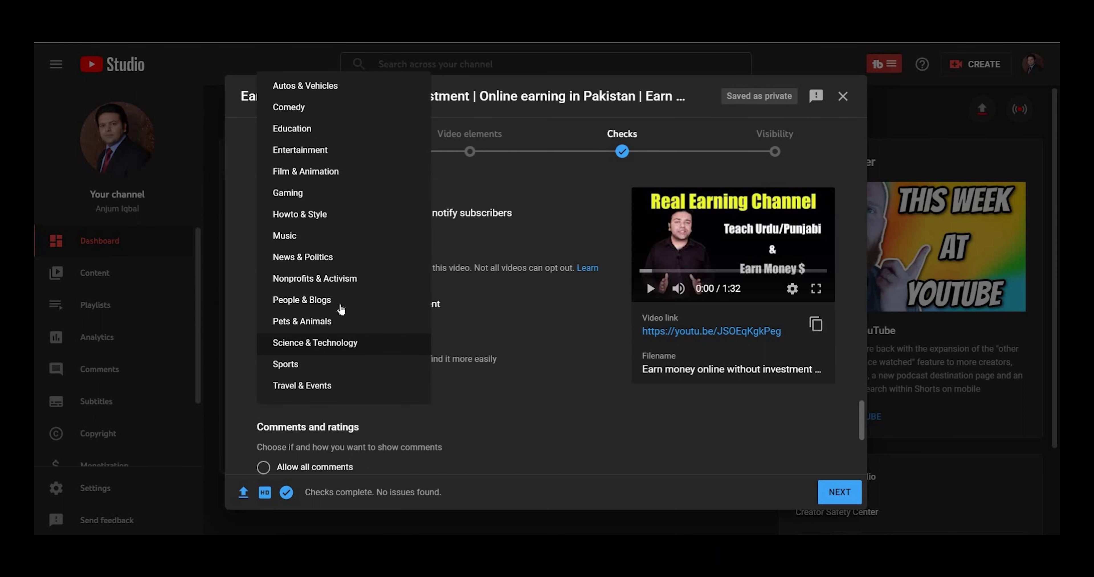
click(337, 351)
Step: Advance from the video details to the Video elements stage and start adding an end screen
scroll(625, 403, down, 3)
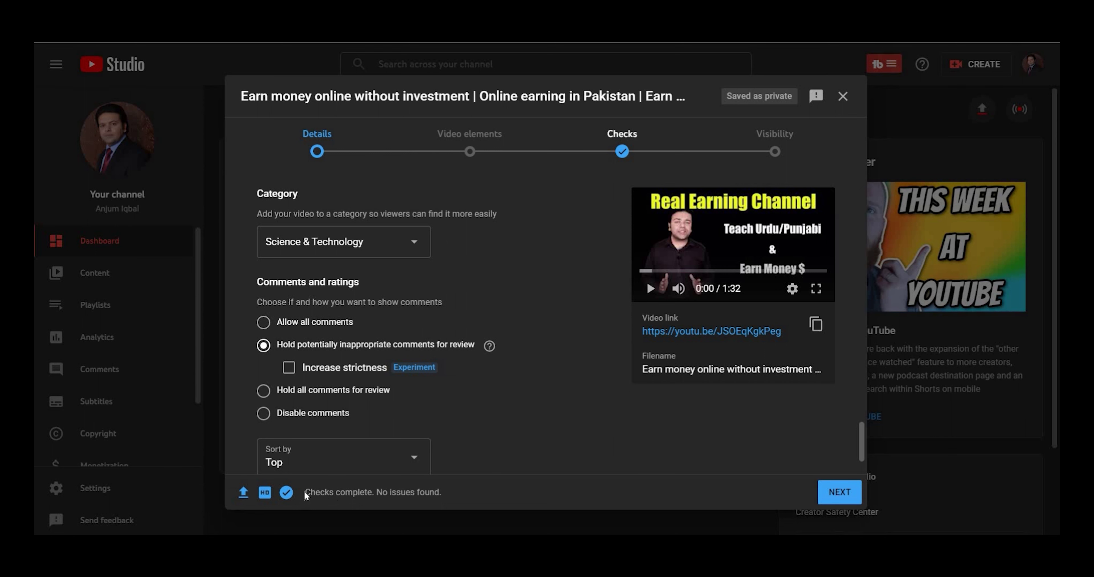
triple_click(438, 492)
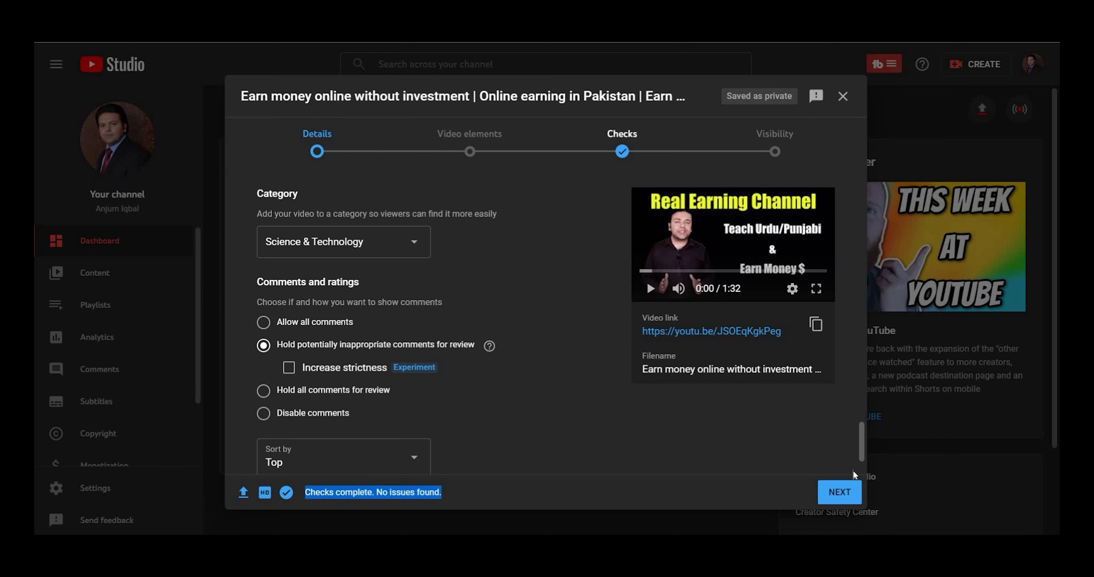
click(847, 492)
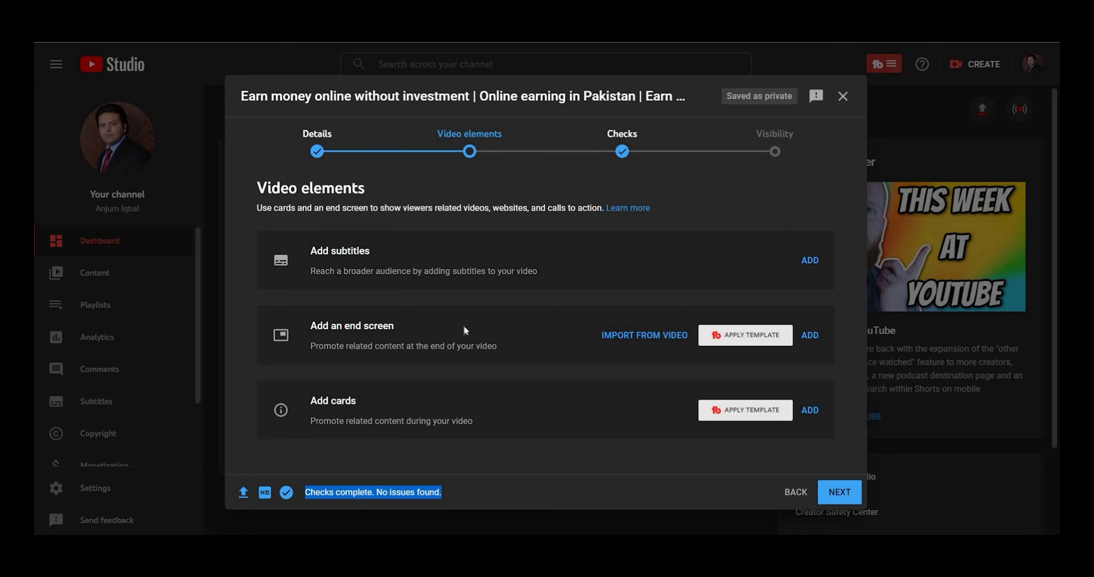
click(816, 338)
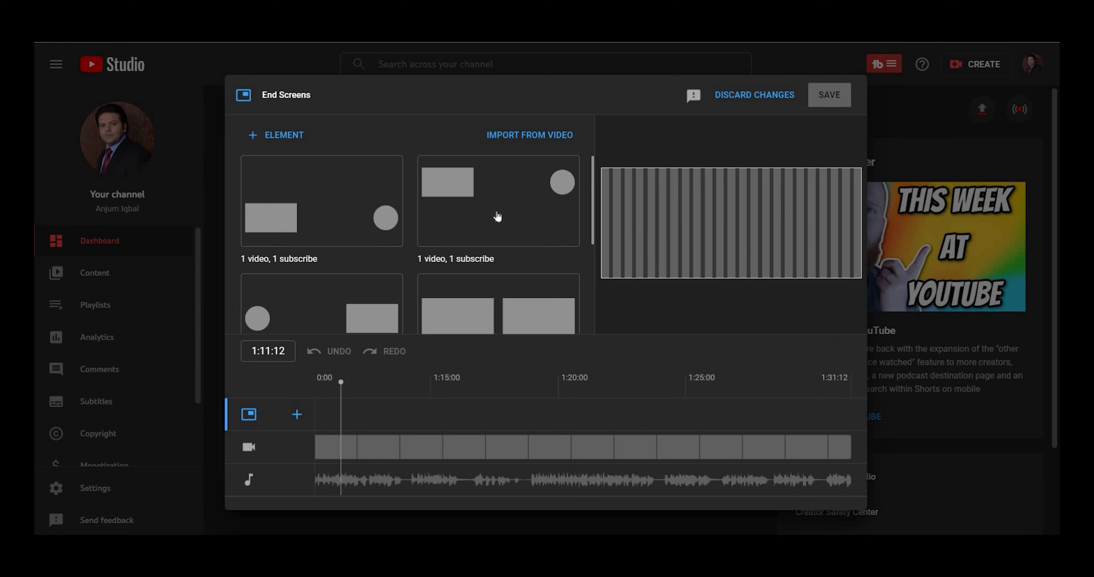
Step: Apply the "1 video, 1 playlist, 1 subscribe" end screen template and move the subscribe element to the lower-right corner of the video frame
scroll(497, 210, down, 2)
scroll(410, 250, down, 2)
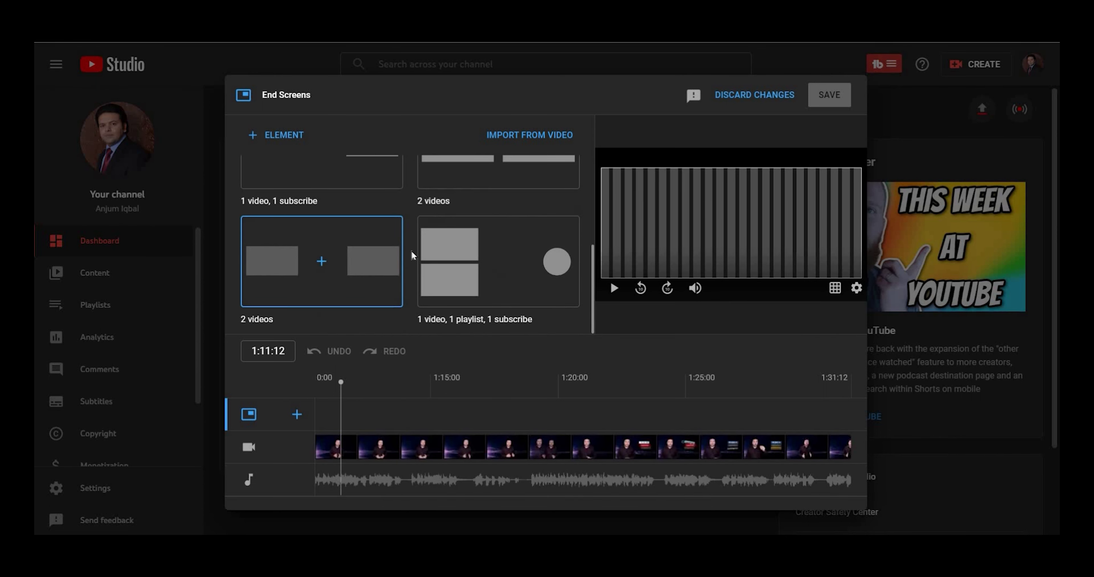
scroll(486, 244, up, 1)
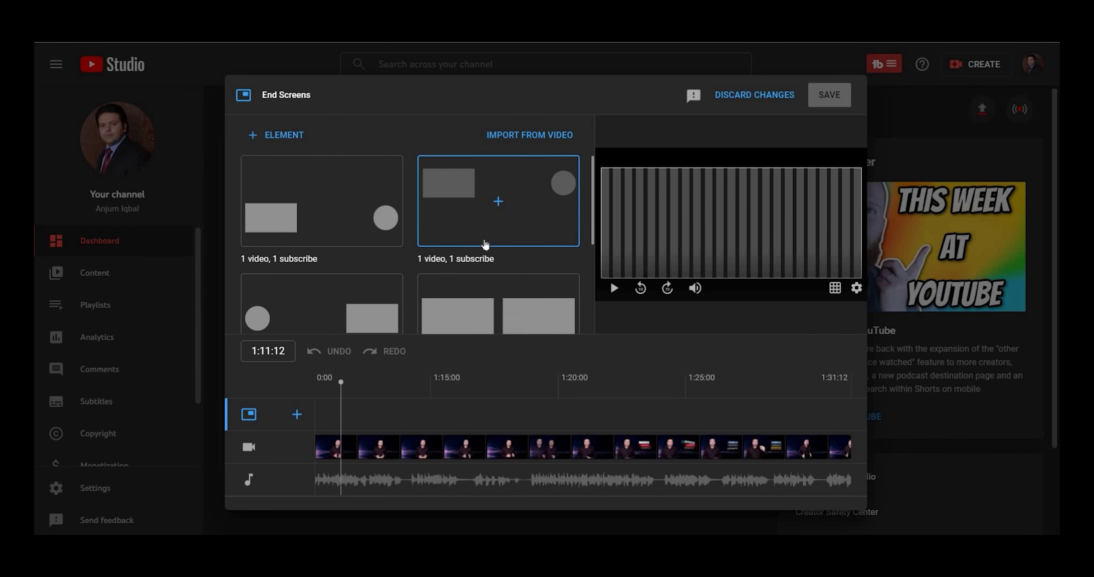
scroll(488, 250, down, 1)
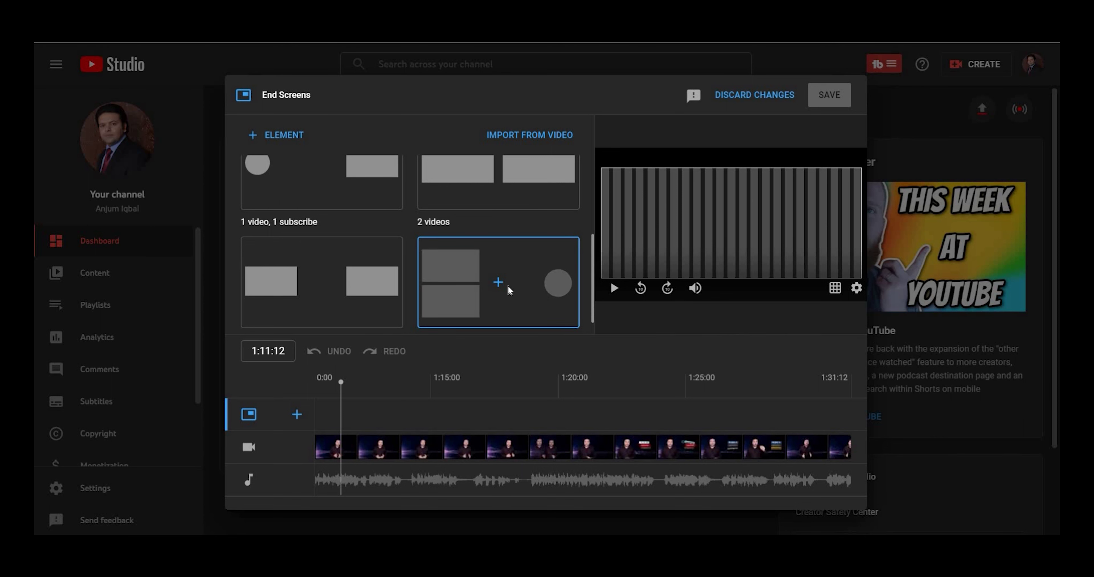
click(508, 291)
drag(826, 200, 838, 241)
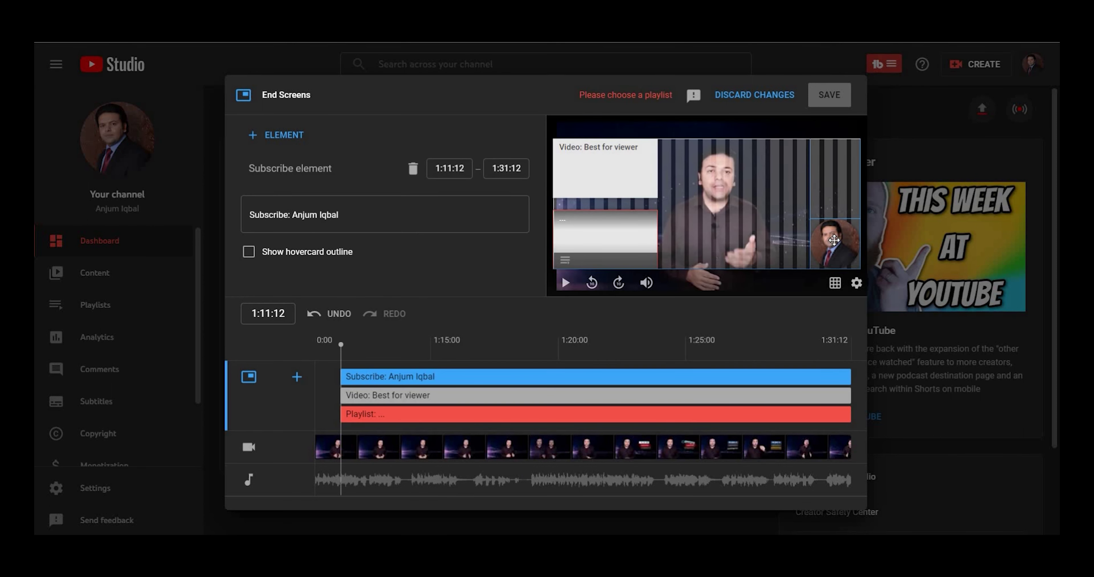
Step: Inspect the end screen's playlist and video elements, and open the specific-video chooser for the video element, closing it without a selection
click(614, 241)
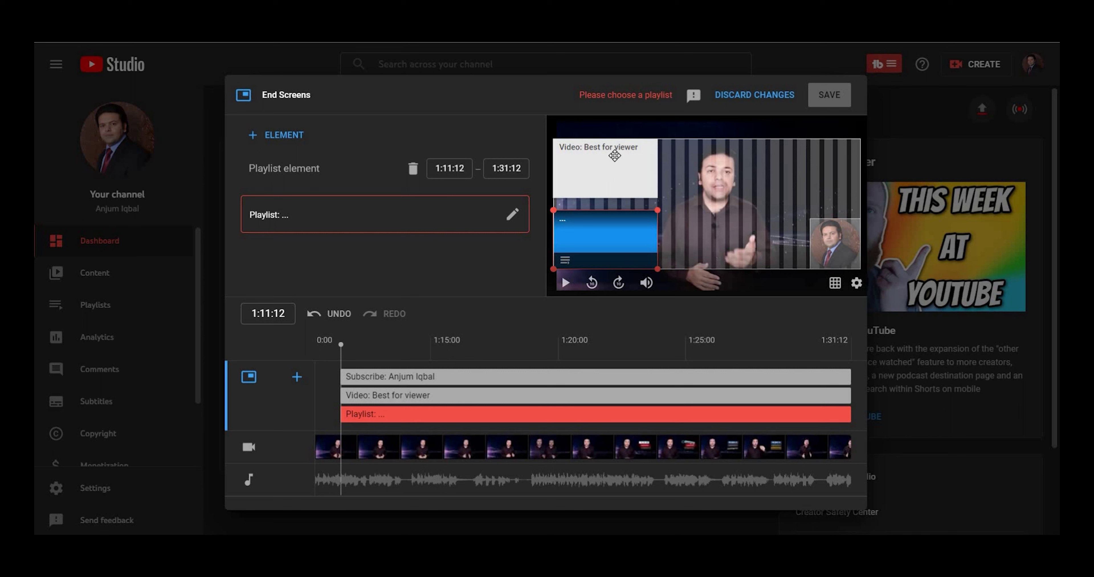
click(599, 156)
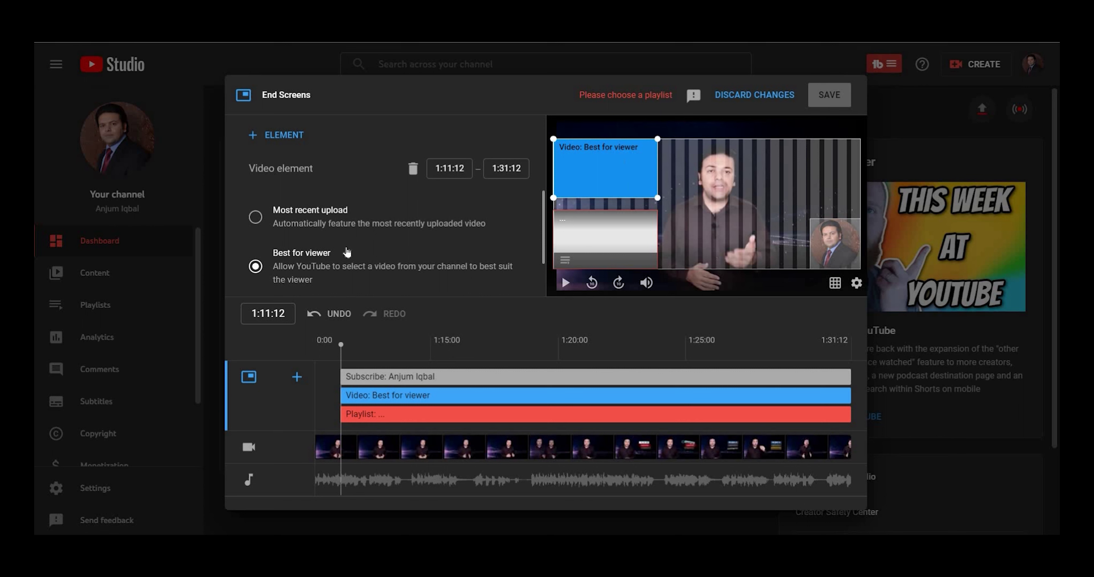
scroll(347, 252, down, 1)
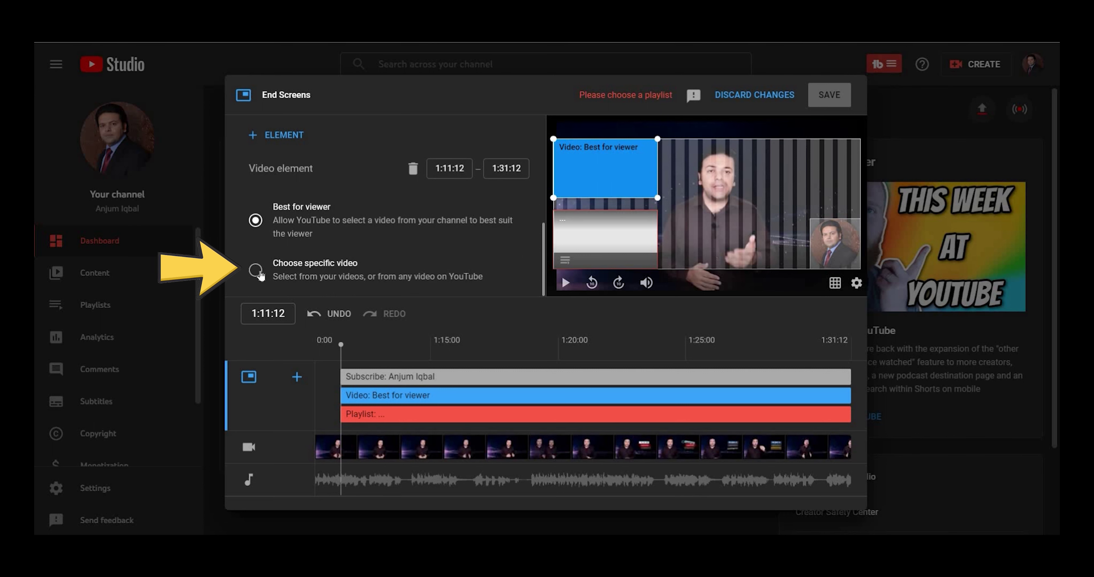
click(256, 271)
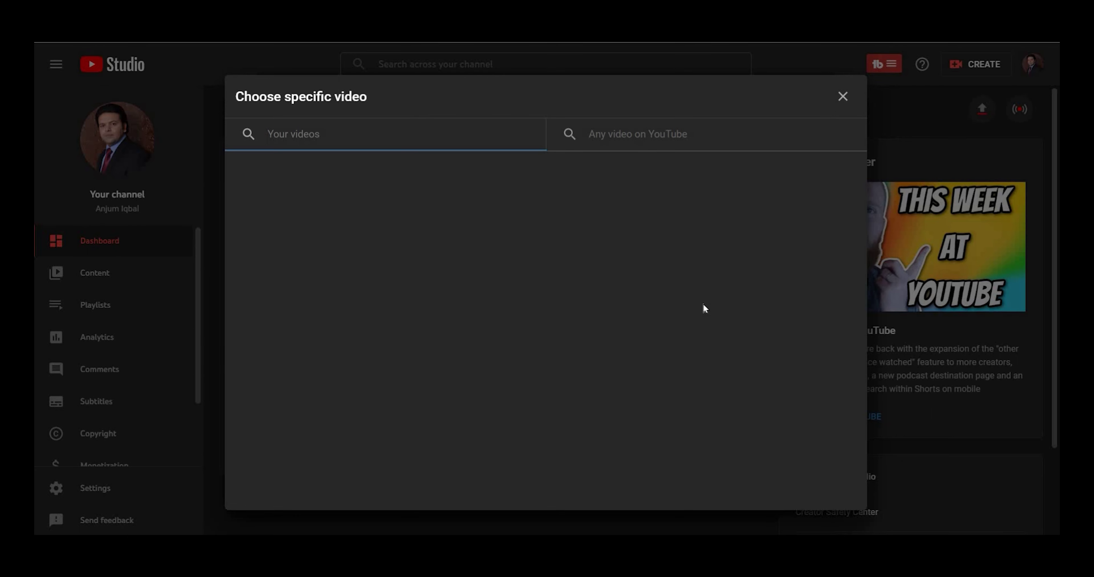
click(843, 97)
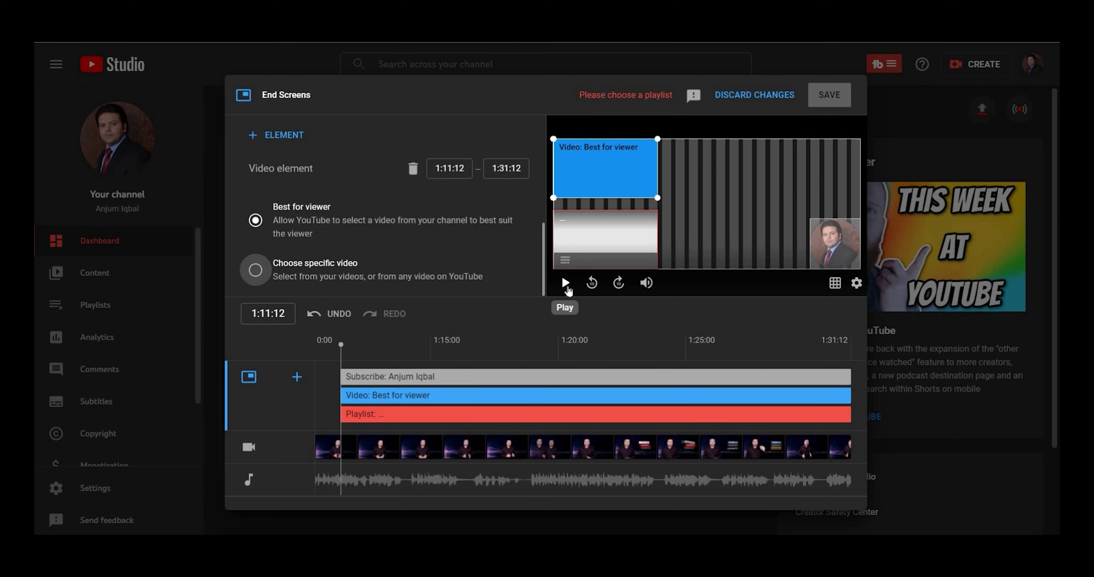
Step: Preview the video through the end screen section up to 1:20:13, and try to save the end screen
click(566, 283)
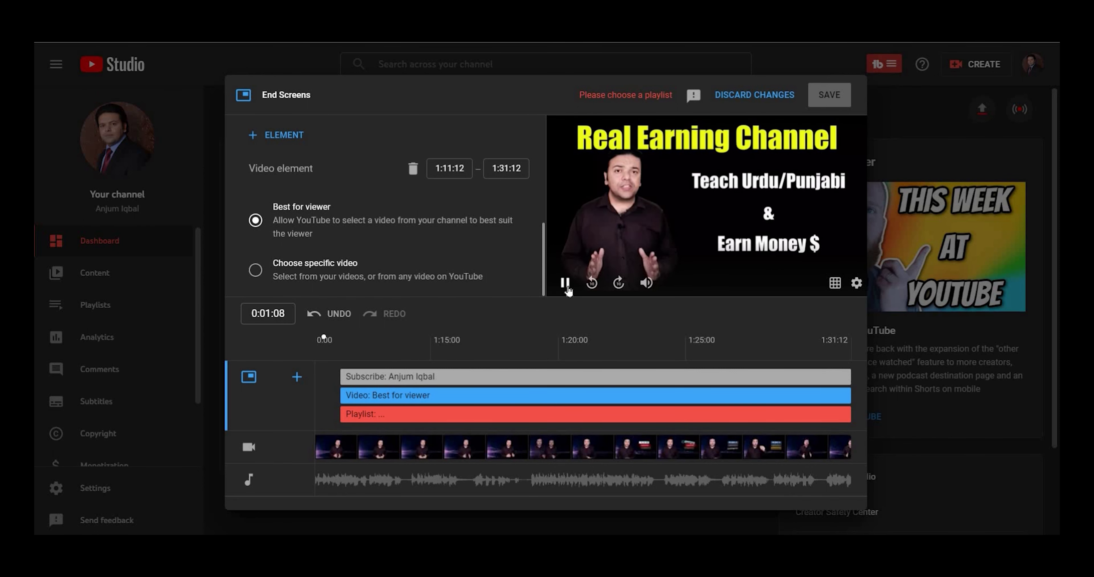
click(339, 346)
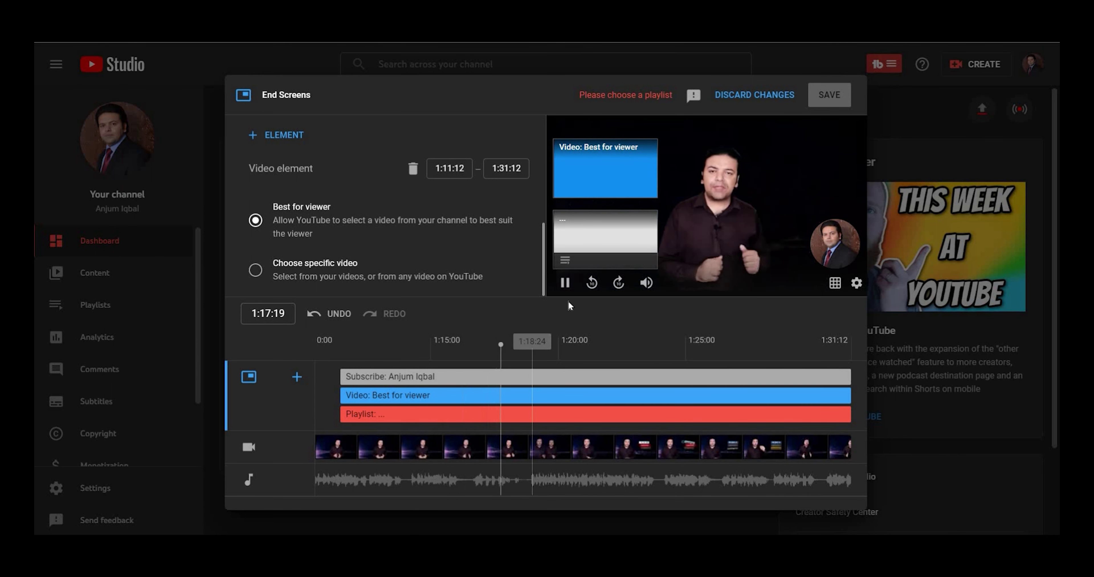
click(571, 340)
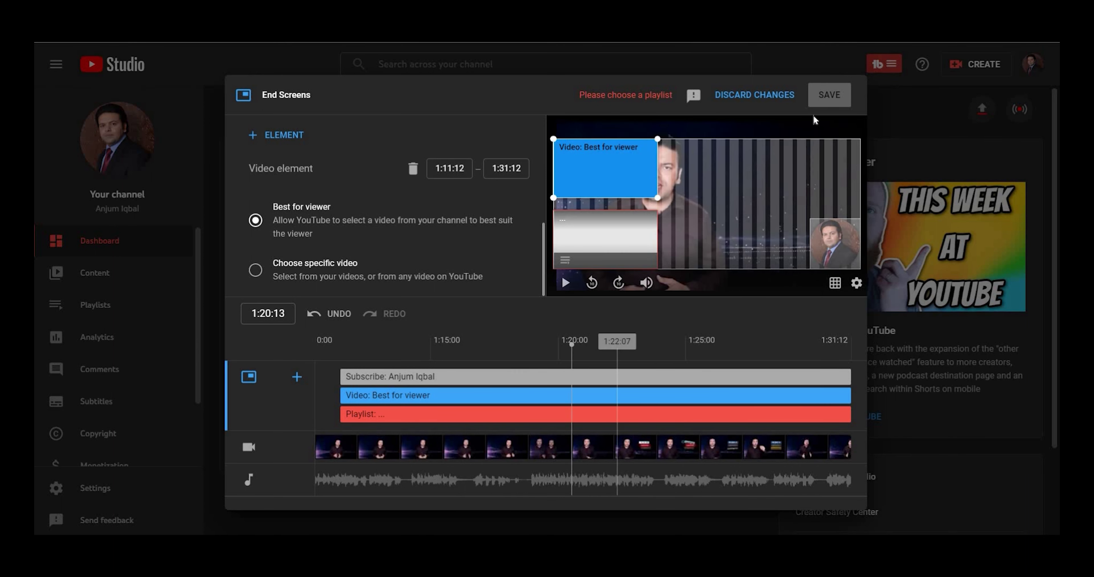
click(829, 95)
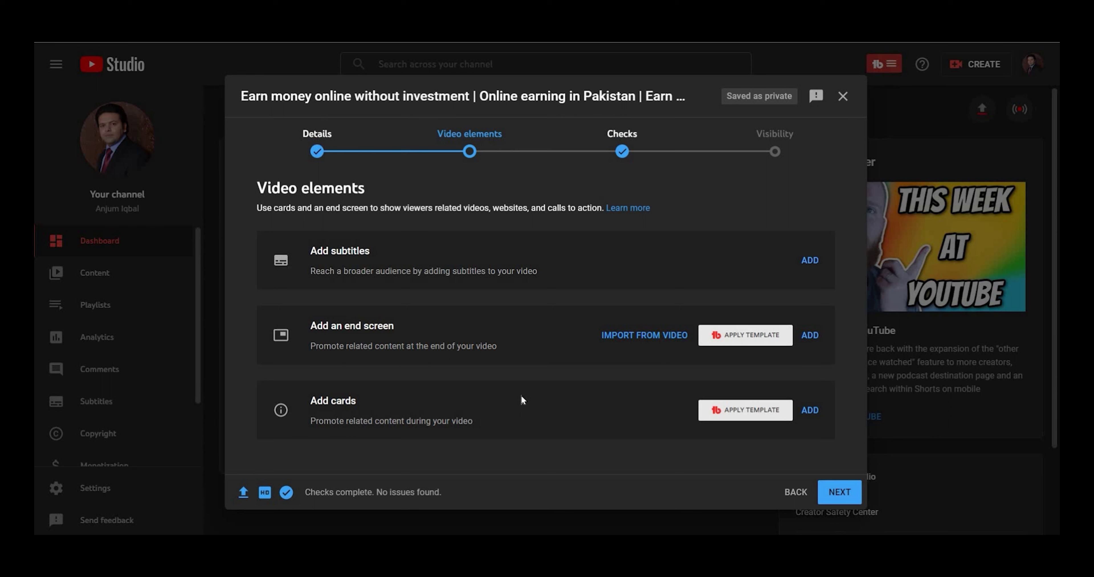
Step: Start adding cards to the video and place the playhead at 0:44:06 on the cards timeline
click(811, 410)
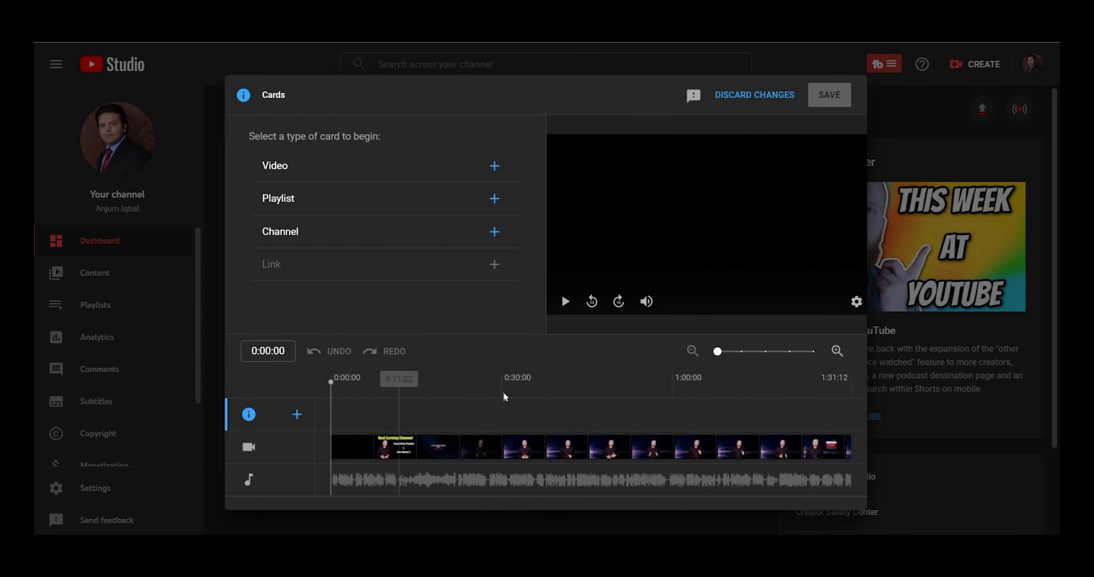
click(583, 390)
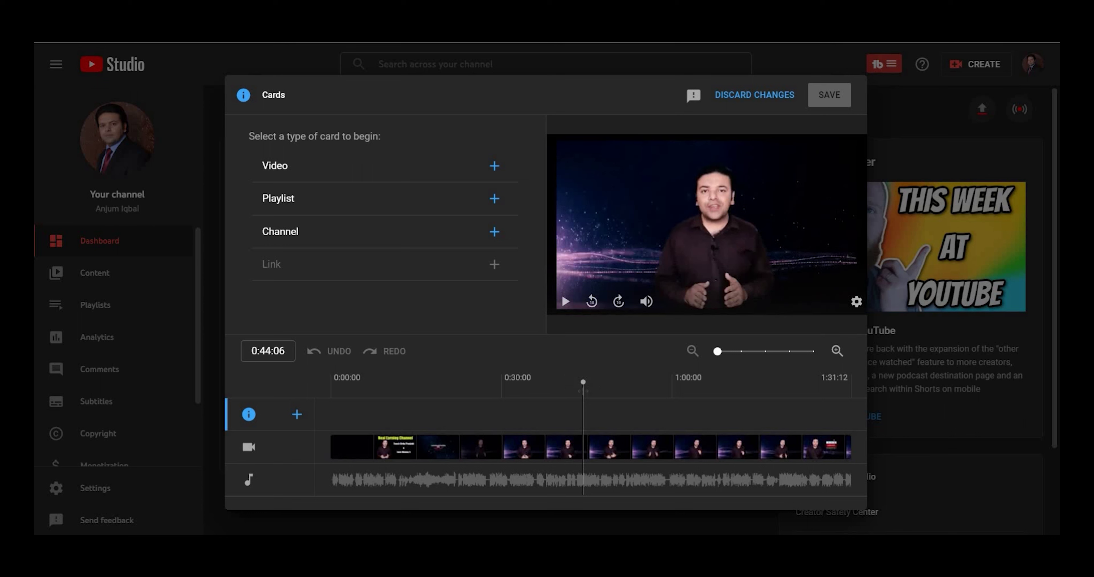